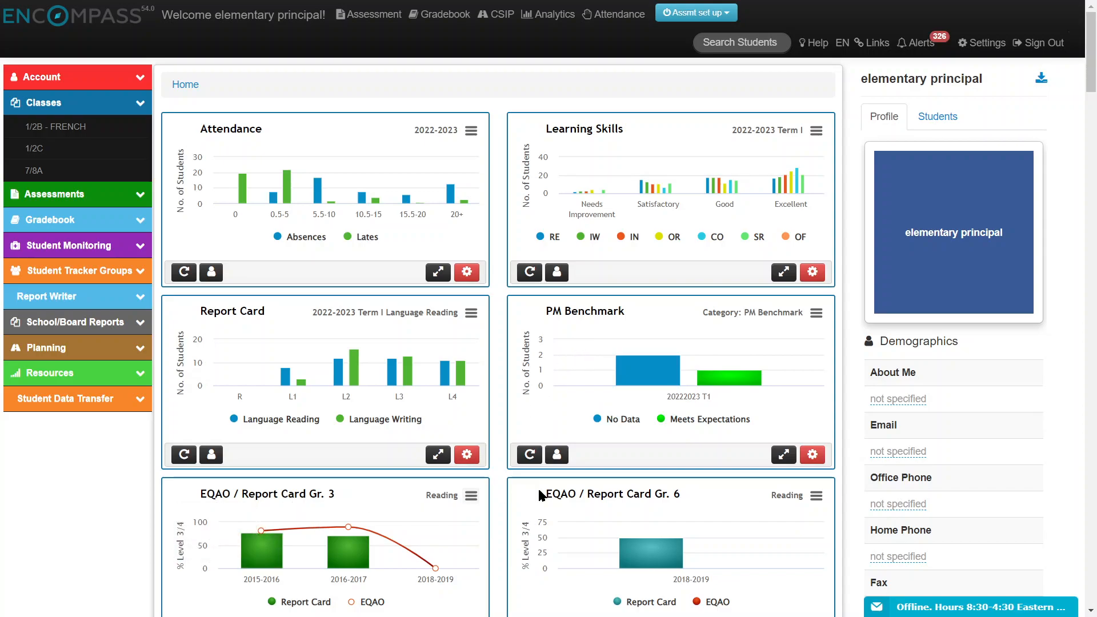
scroll(543, 491, "down", 5)
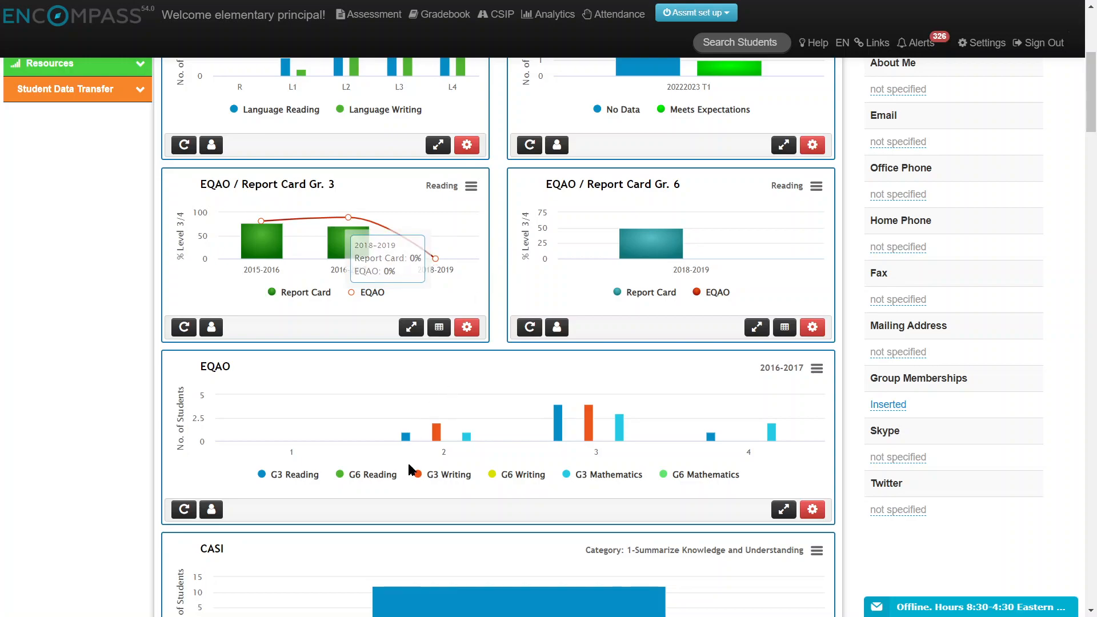
scroll(421, 308, "up", 5)
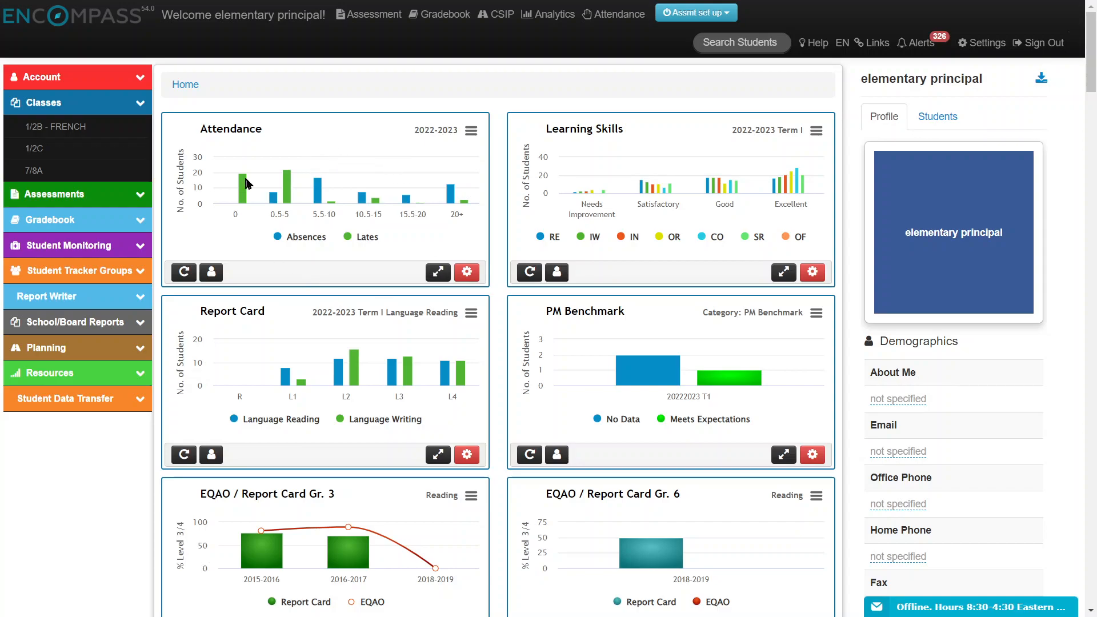
left_click(471, 132)
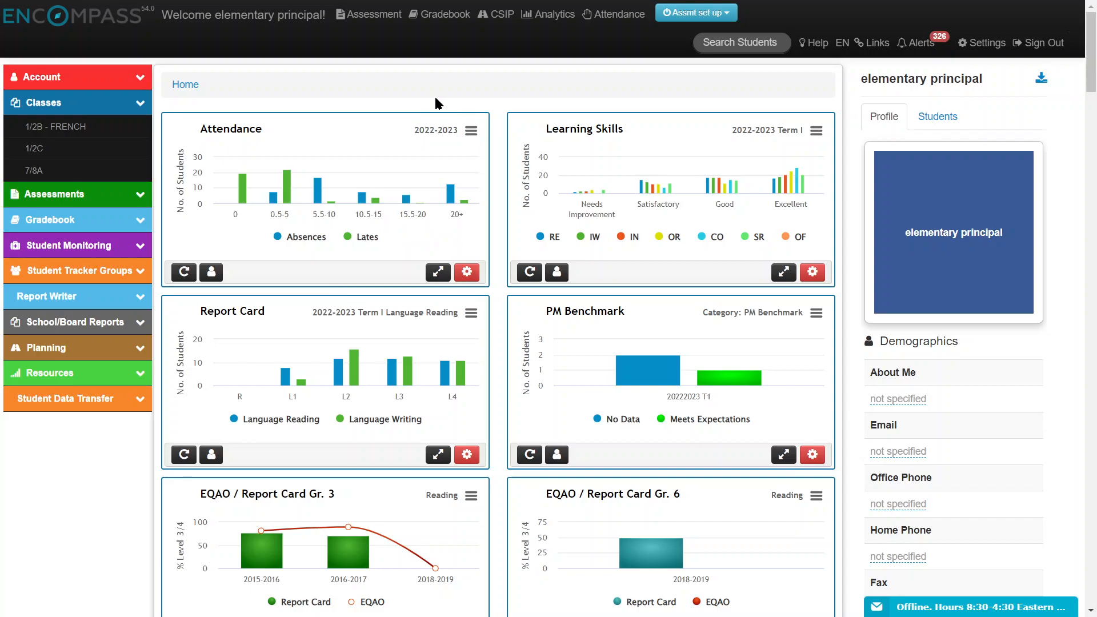
Set the Attendance graph's options to school year 2020-2021 and class 1/2C
left_click(467, 273)
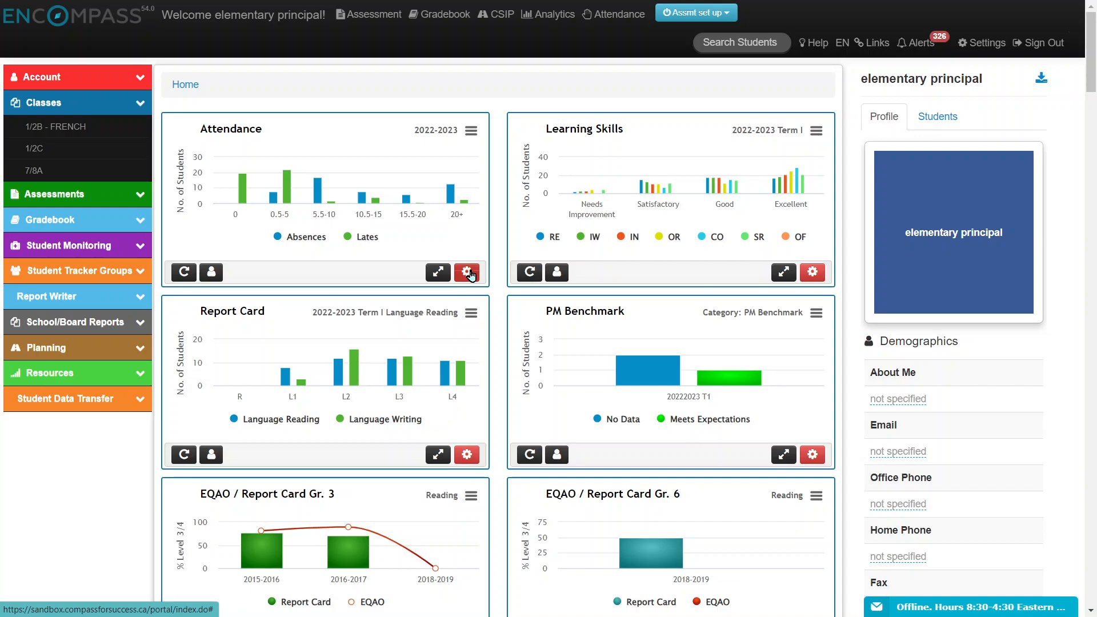
left_click(468, 274)
left_click(423, 147)
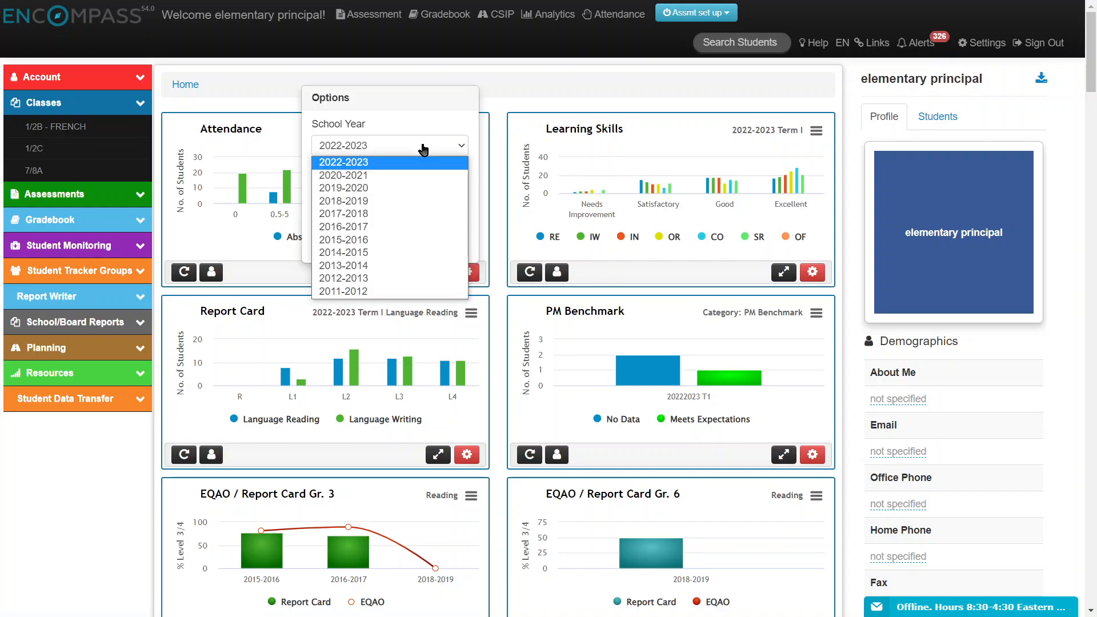
left_click(405, 176)
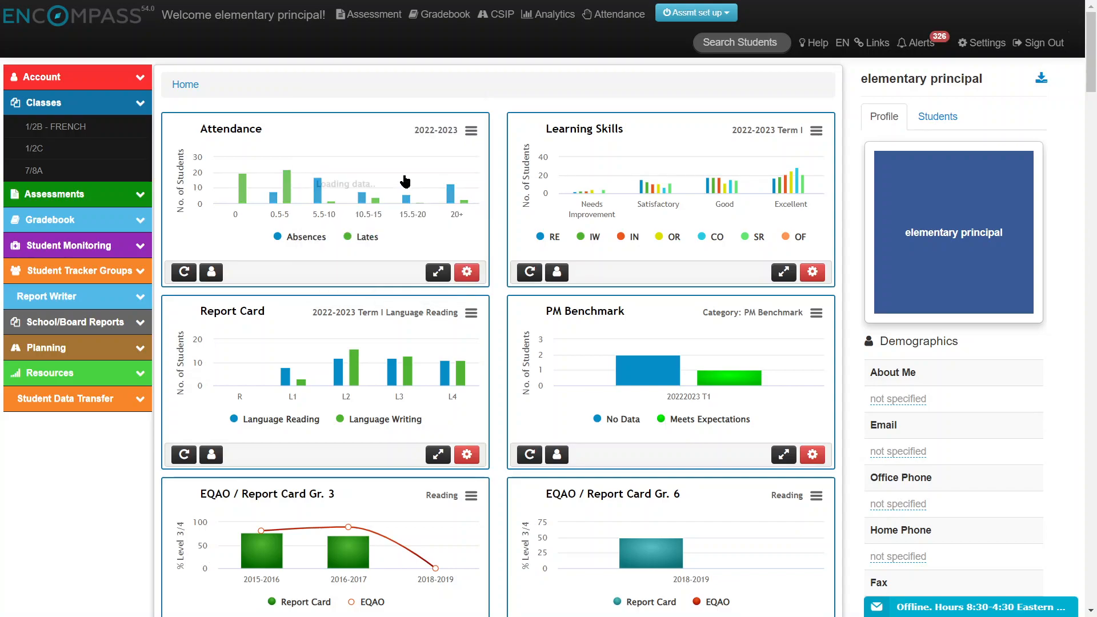
left_click(466, 274)
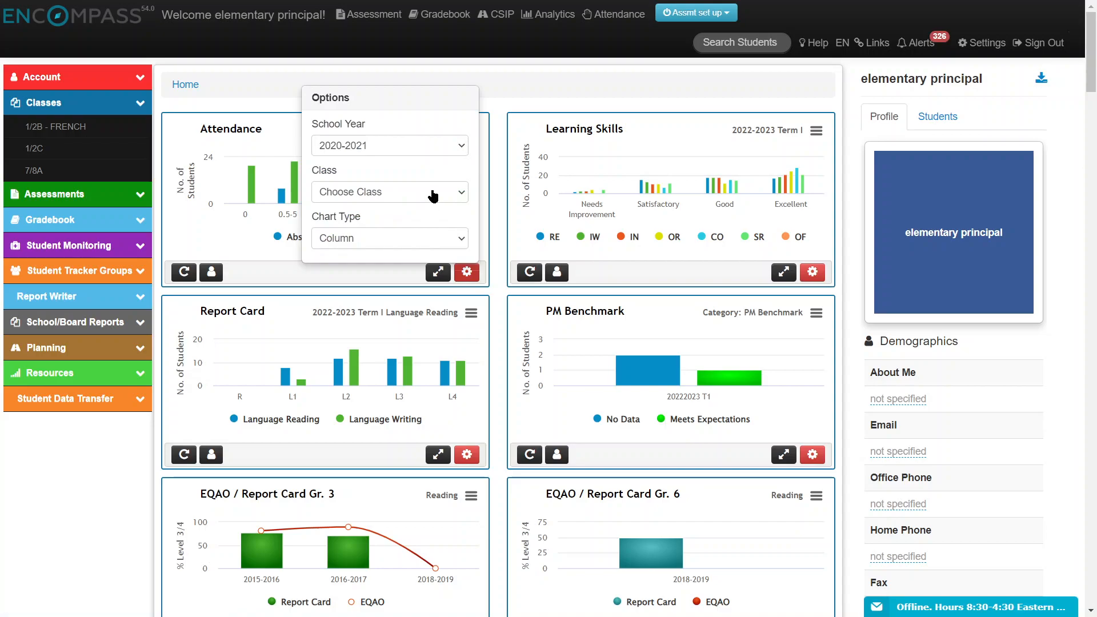
left_click(358, 193)
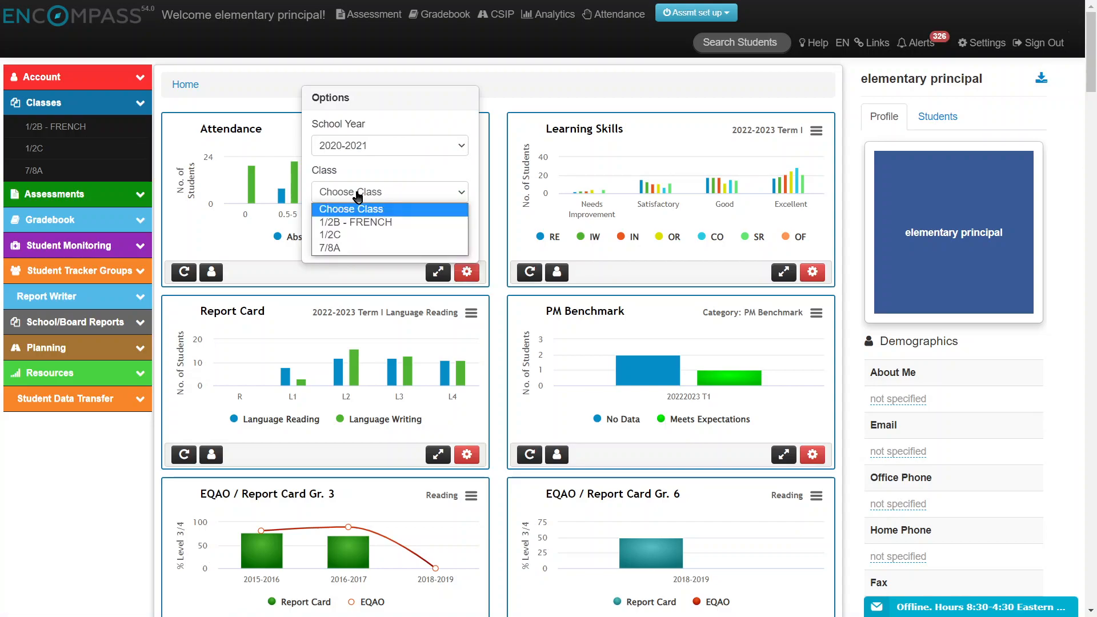
left_click(361, 236)
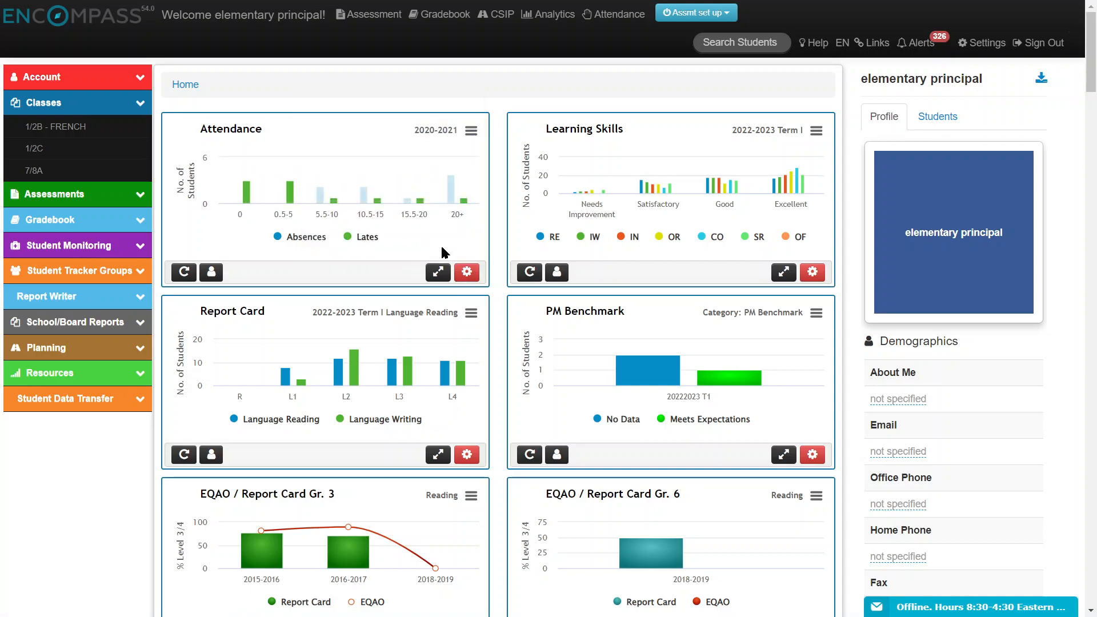
Try the Column/Stacked chart type on the Attendance graph and return it to Column
left_click(467, 272)
left_click(404, 238)
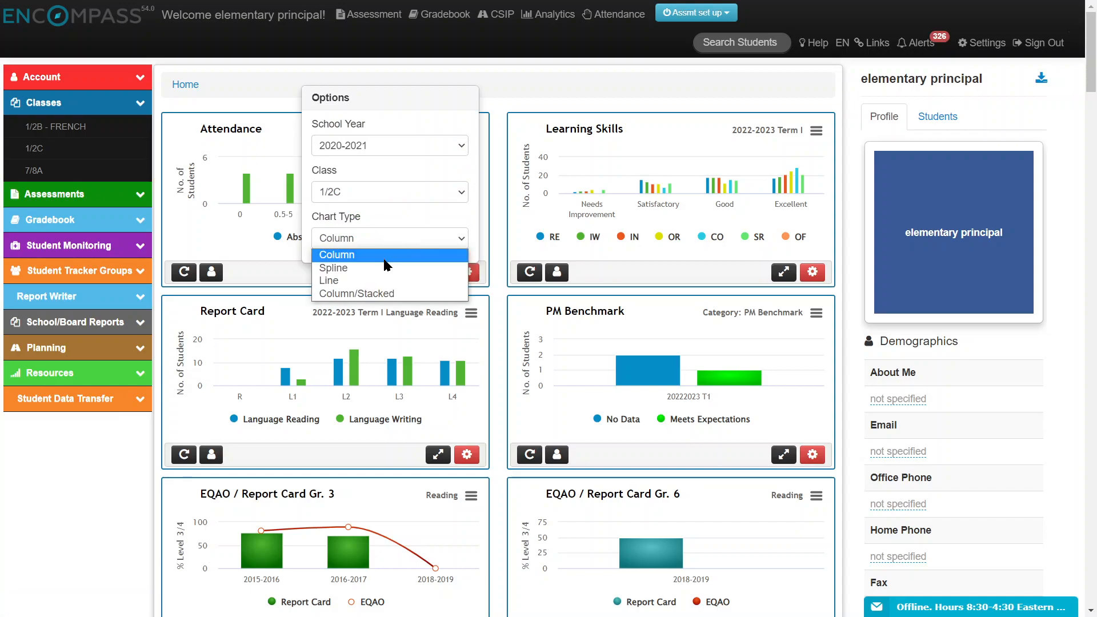
left_click(385, 294)
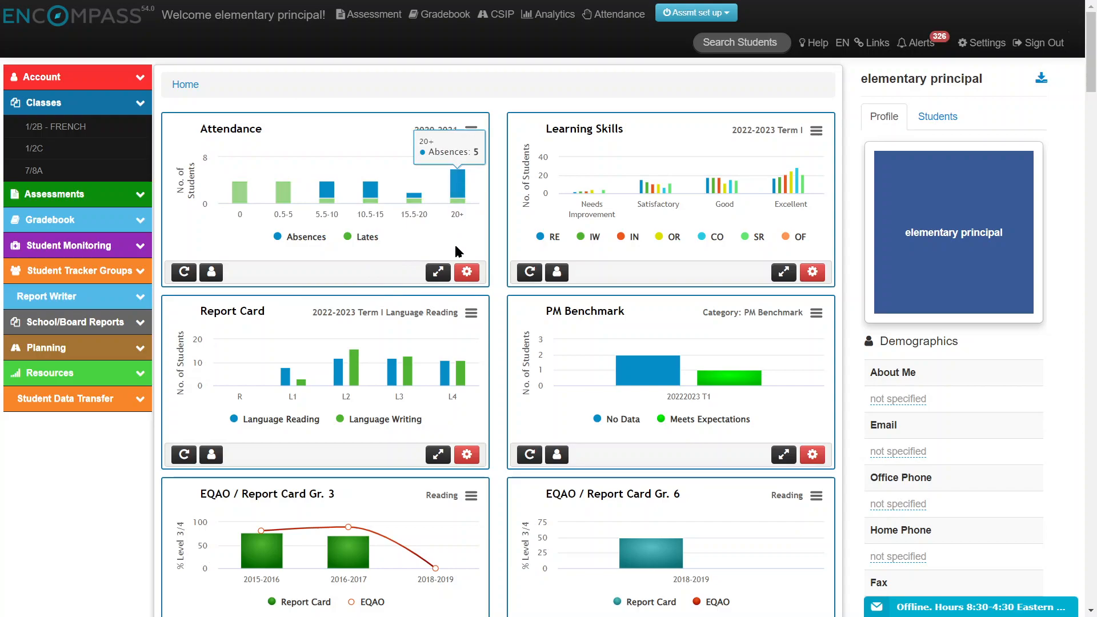
left_click(467, 272)
left_click(403, 241)
left_click(354, 252)
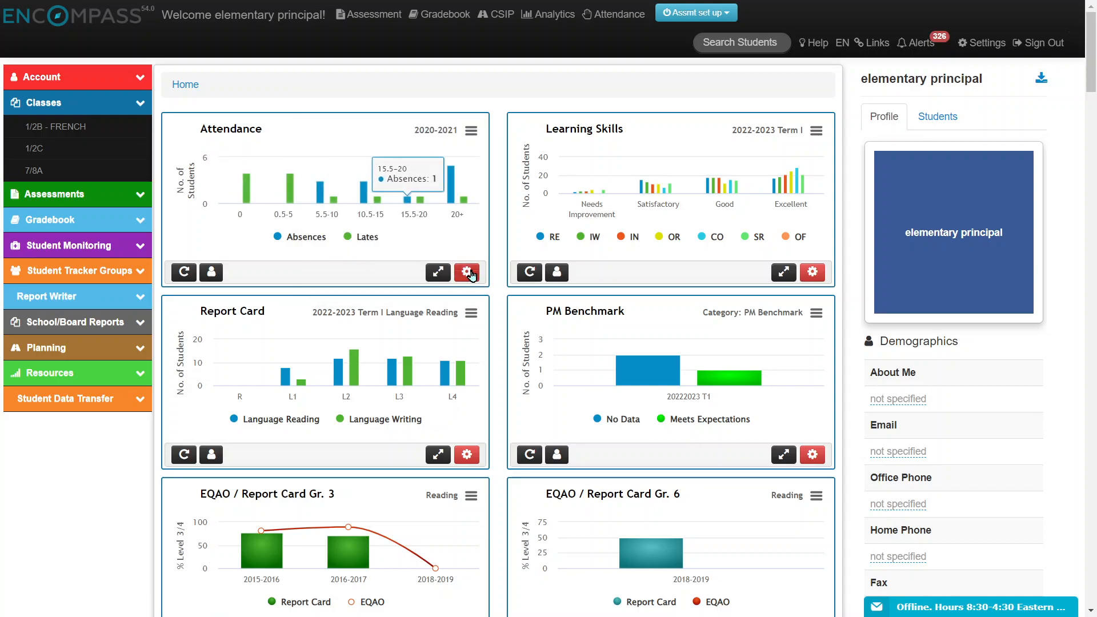
View the Attendance graph maximized and close the enlarged view
left_click(438, 274)
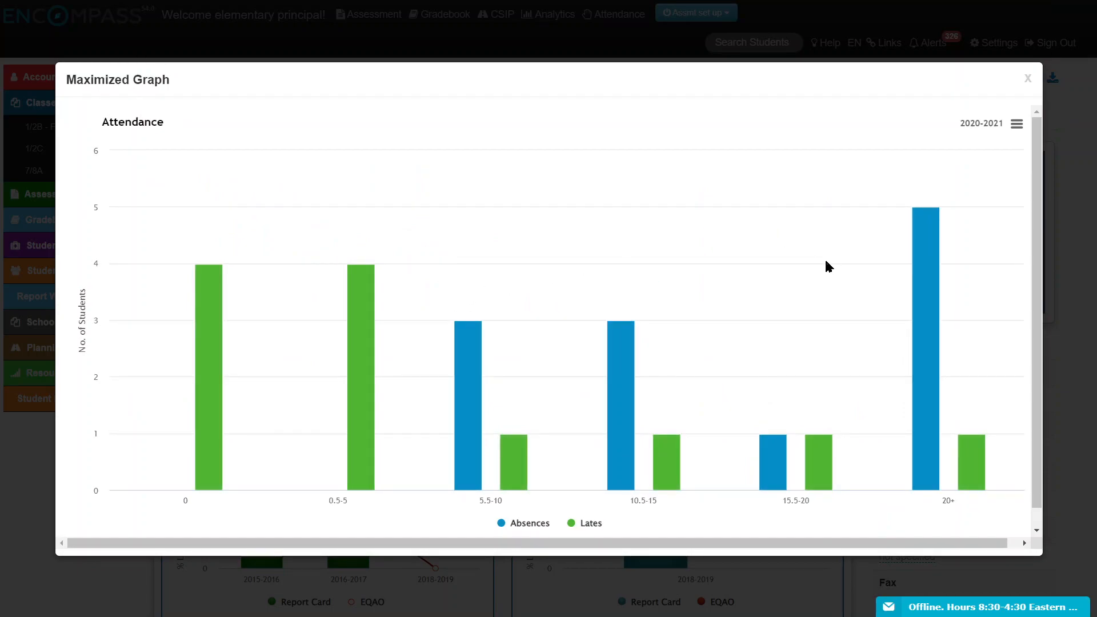
left_click(1027, 80)
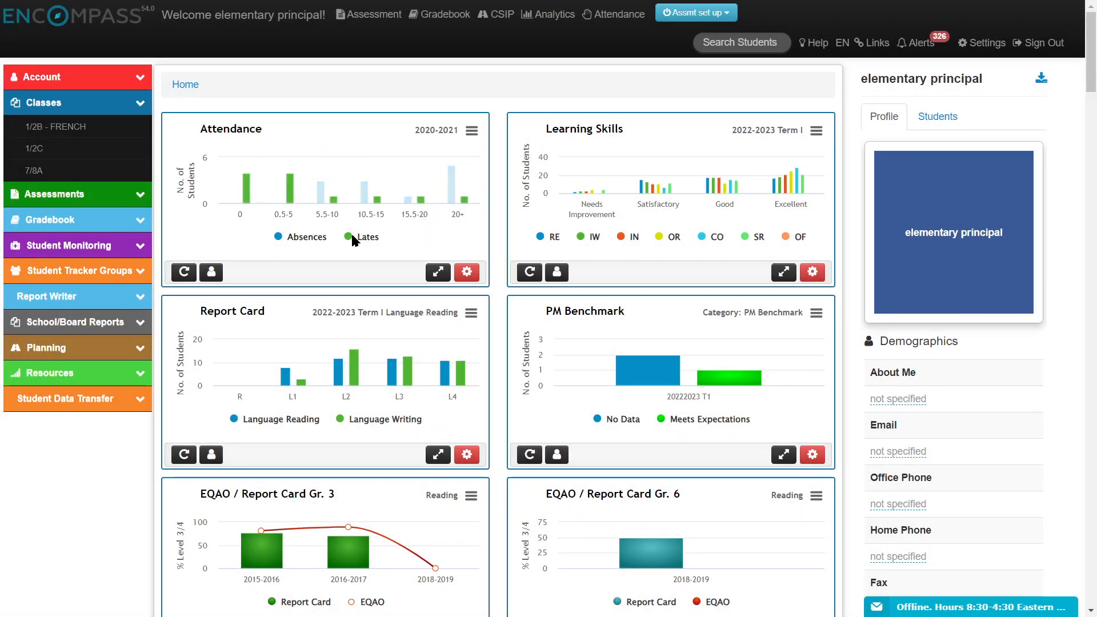
Hide and restore the Absences series on the Attendance graph, and hide the Lates series
left_click(295, 242)
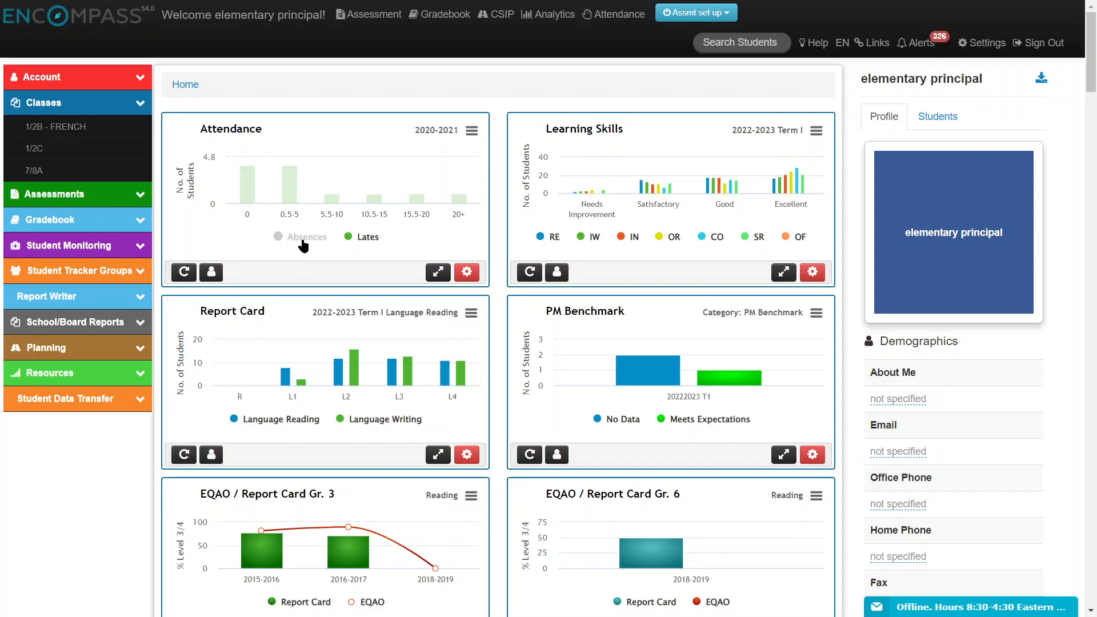
left_click(304, 243)
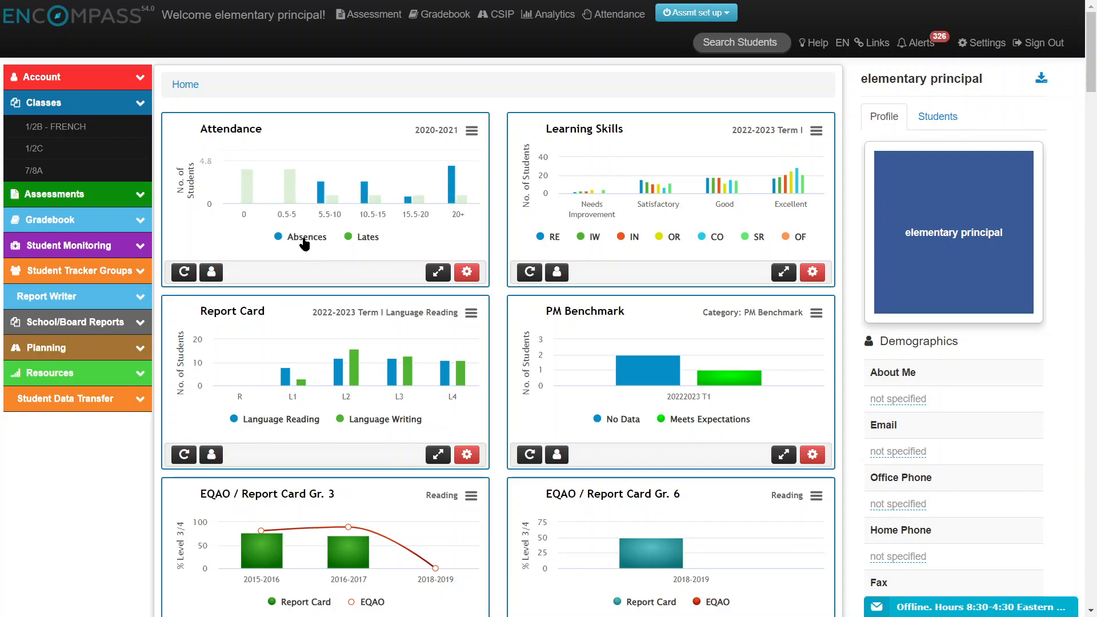
left_click(350, 234)
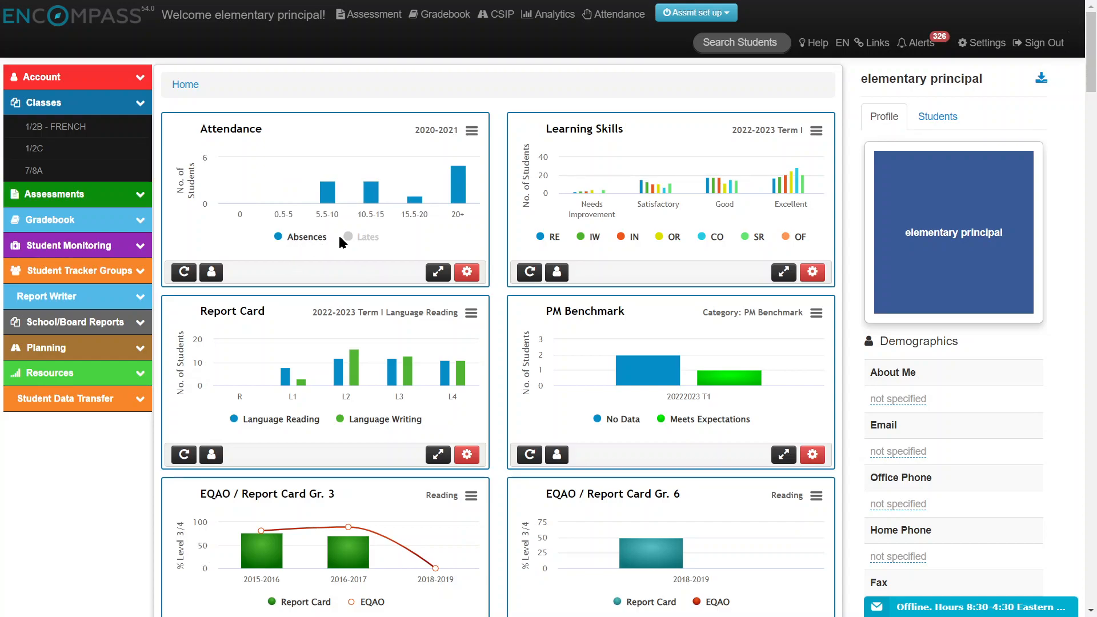
Review the student list behind the Attendance graph, close it and refresh the graph
left_click(213, 276)
left_click(213, 276)
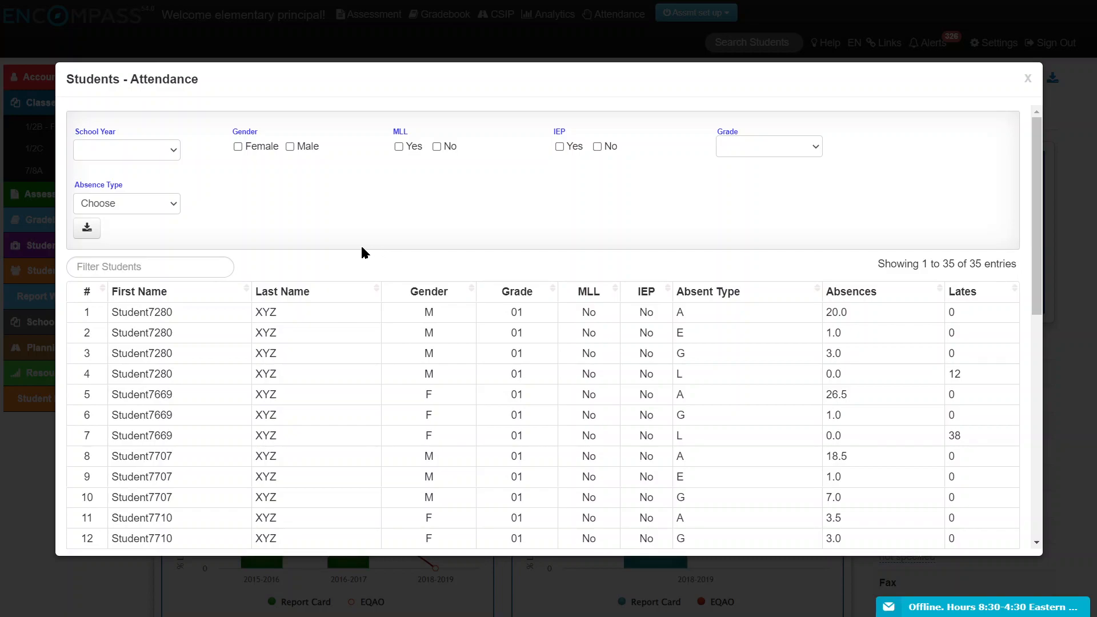
key("ctrl")
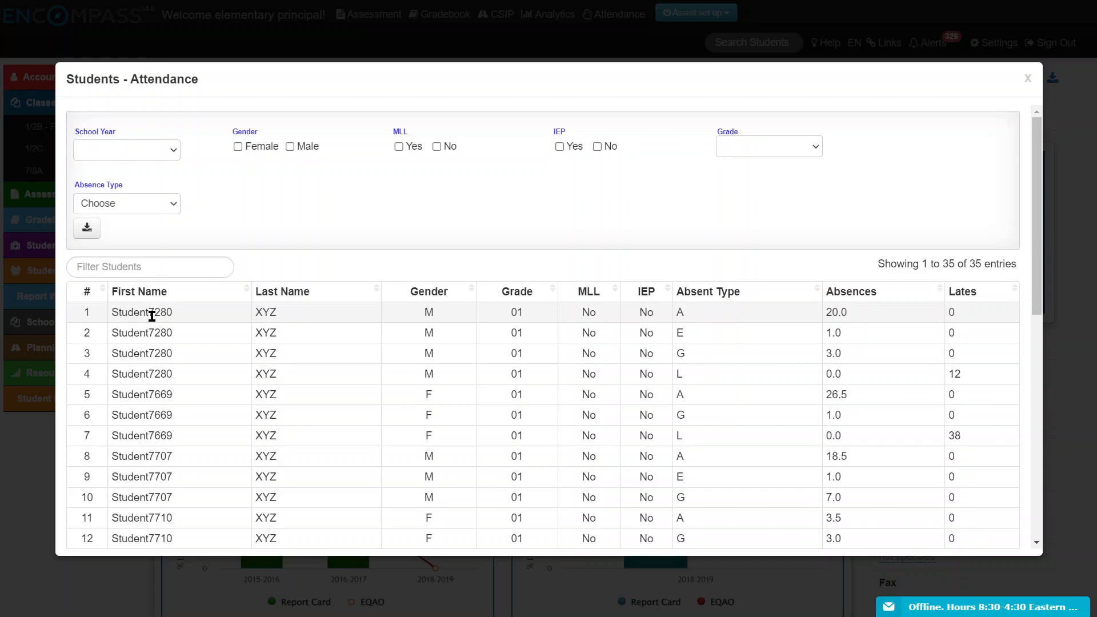
left_click(1026, 83)
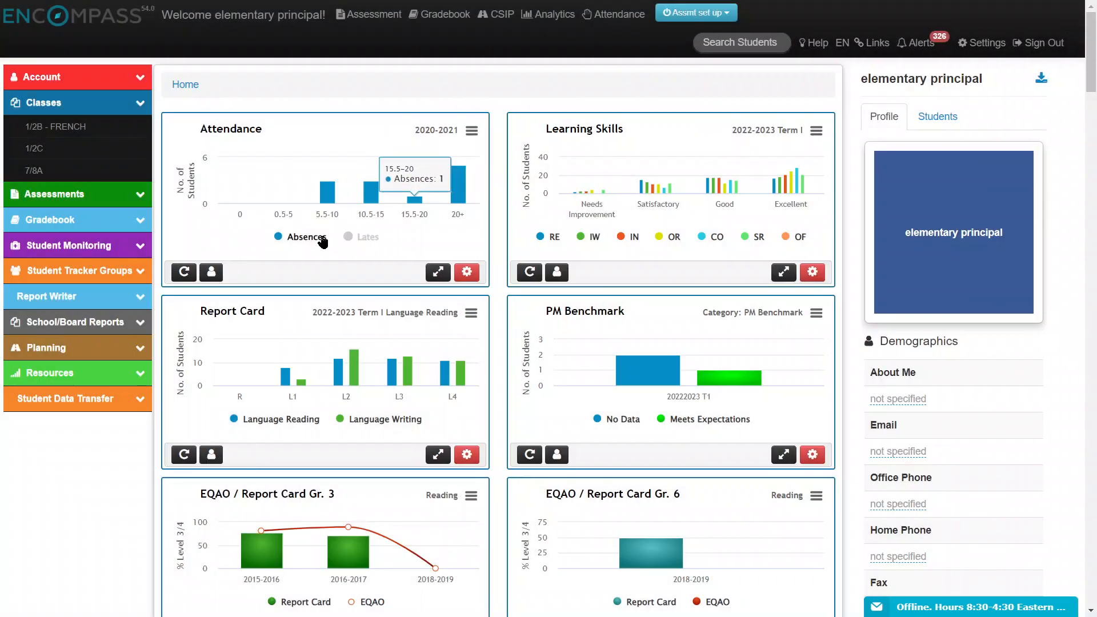
left_click(191, 277)
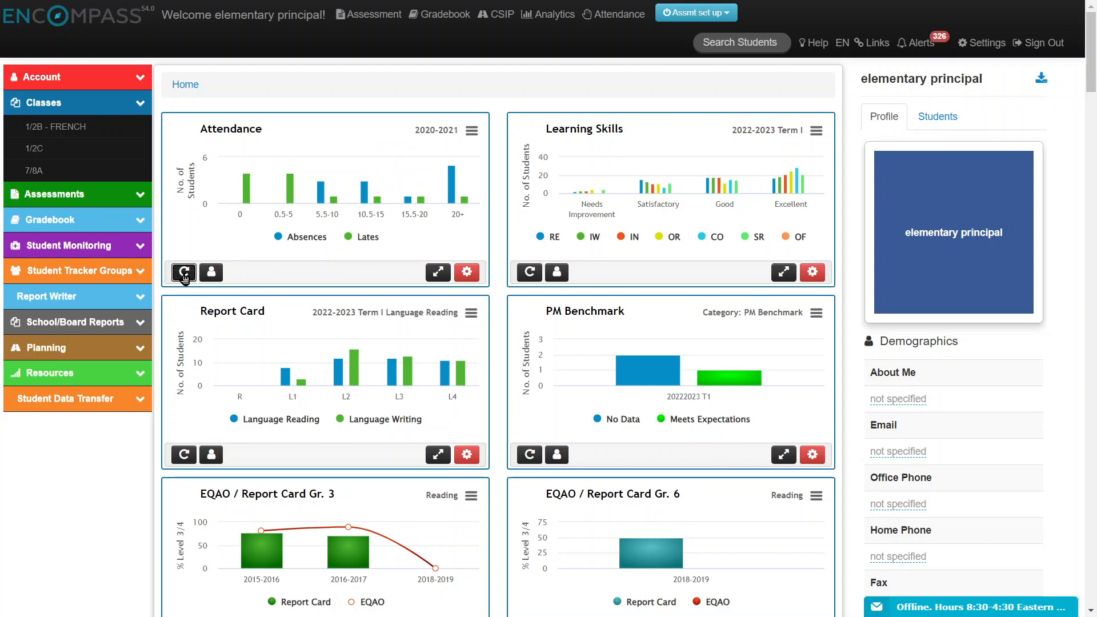
Open the dashboard graph settings and clear the selection of all default graphs
mouse_move(387, 203)
left_click_drag(1094, 69, 1092, 164)
left_click_drag(1095, 179, 1091, 64)
left_click(977, 50)
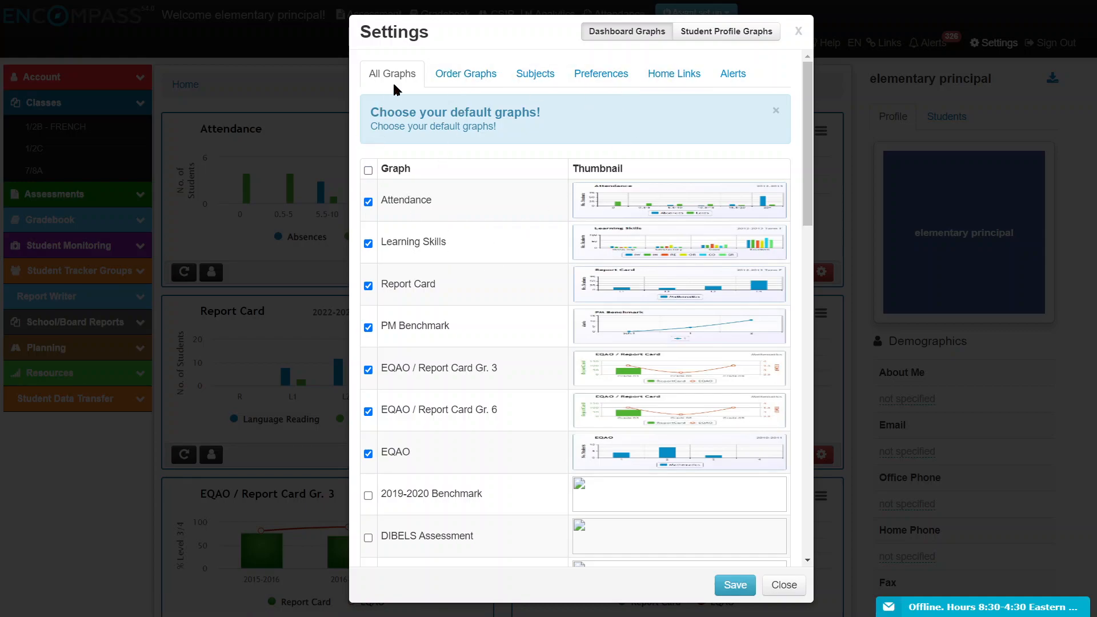
left_click(368, 171)
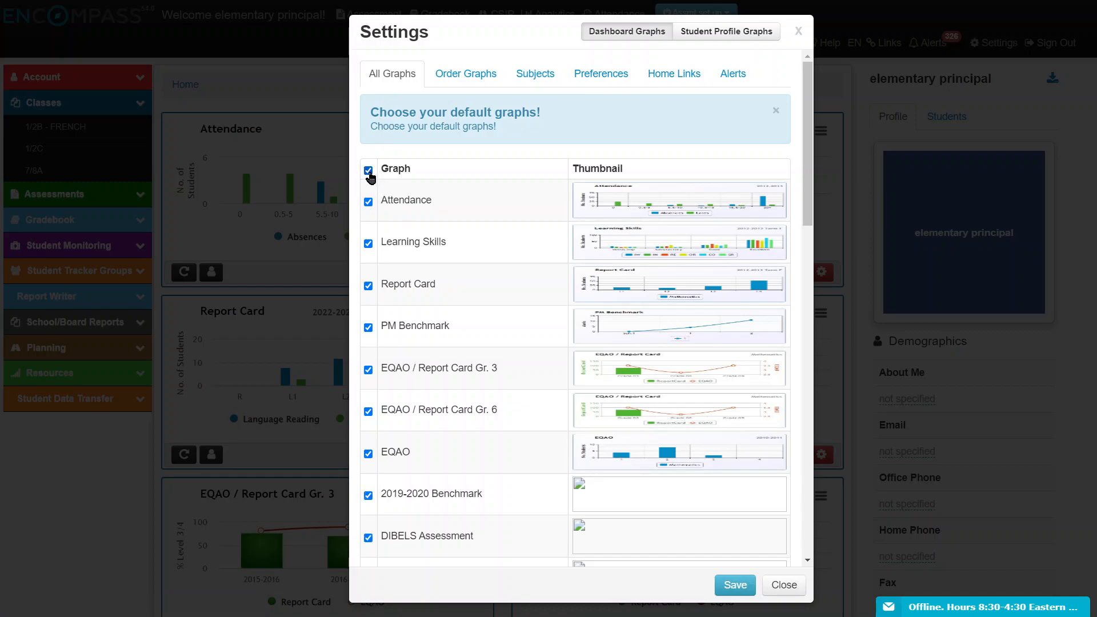
left_click(368, 171)
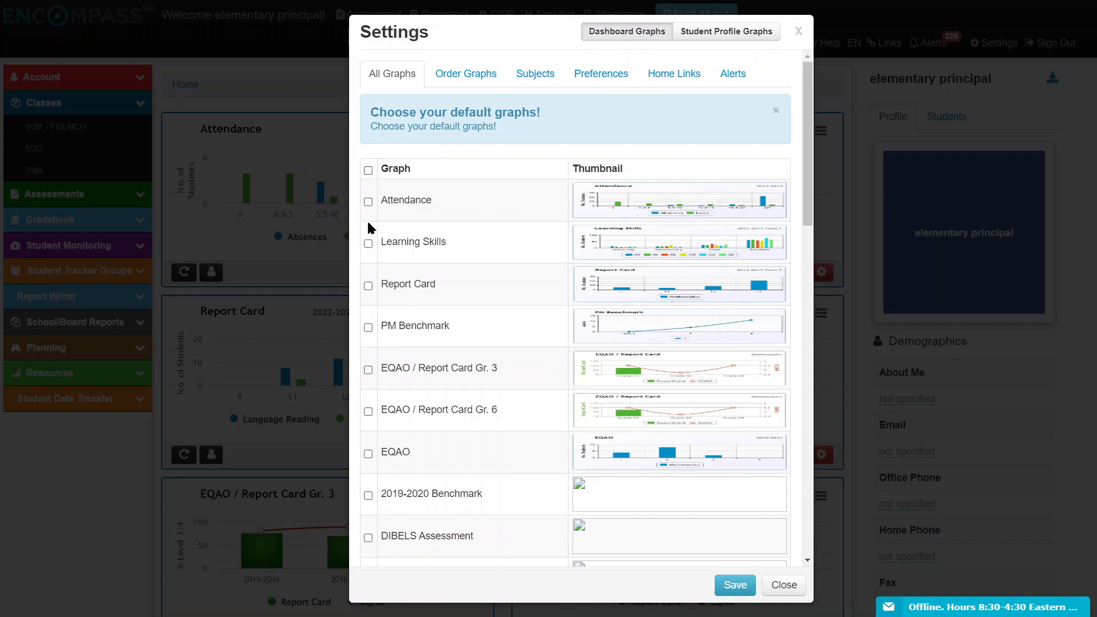
Select Attendance, Learning Skills, Report Card, EQAO / Report Card Gr. 3 and EQAO / Report Card Gr. 6 as default graphs
left_click(368, 203)
left_click(366, 368)
left_click(368, 411)
left_click_drag(807, 207, 810, 323)
left_click(368, 328)
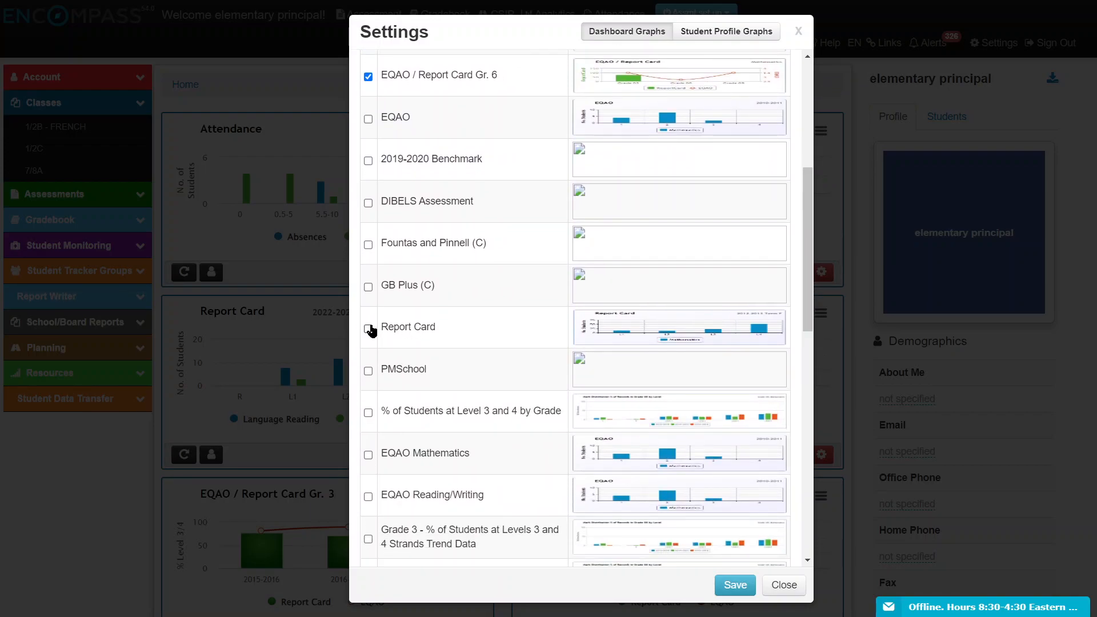
left_click_drag(805, 283, 801, 151)
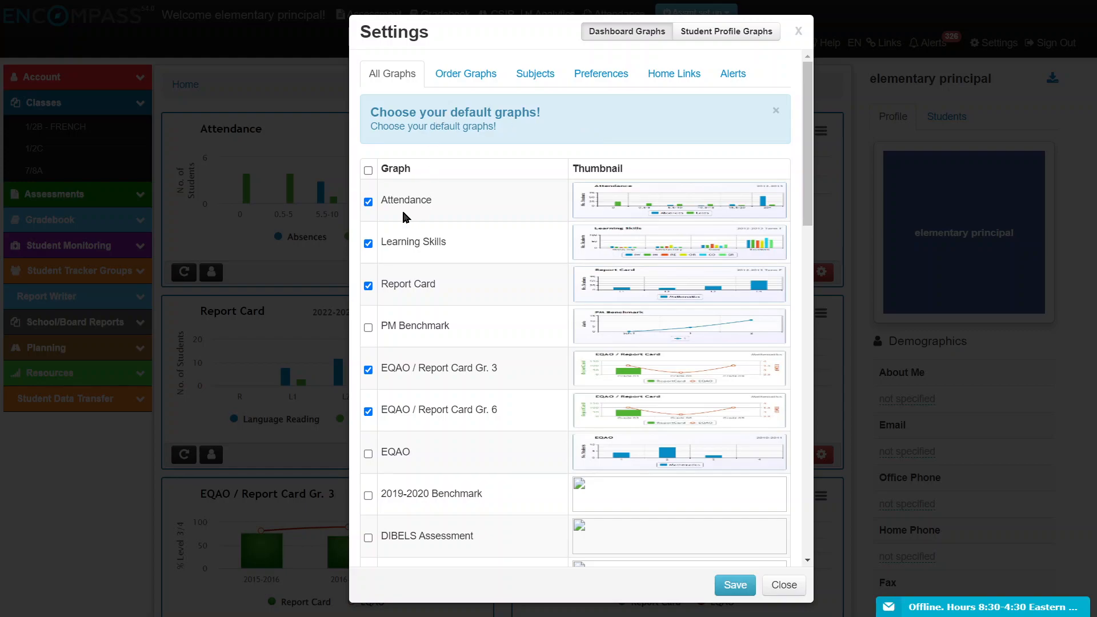
Move the Learning Skills graph down the graph order to just below EQAO / Report Card Gr. 6
left_click(453, 73)
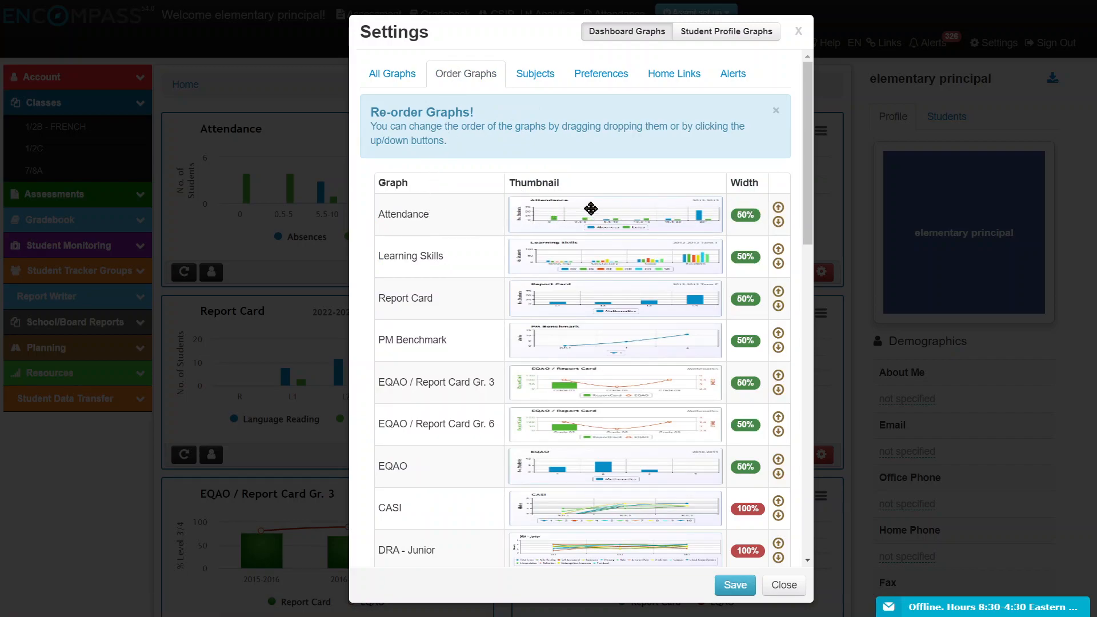
left_click(778, 263)
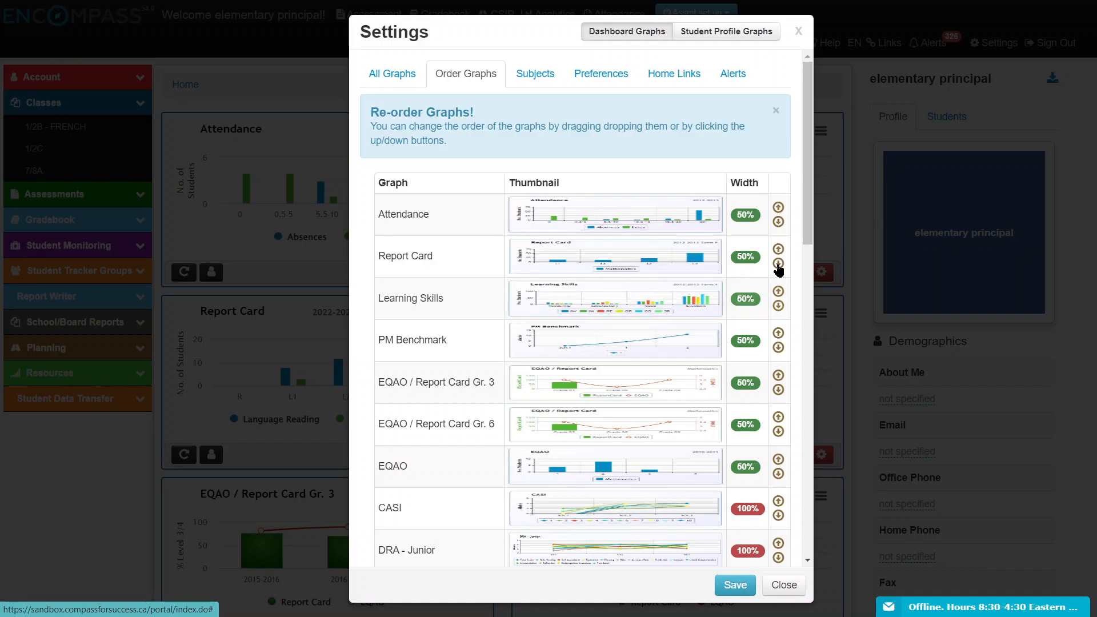
left_click(778, 305)
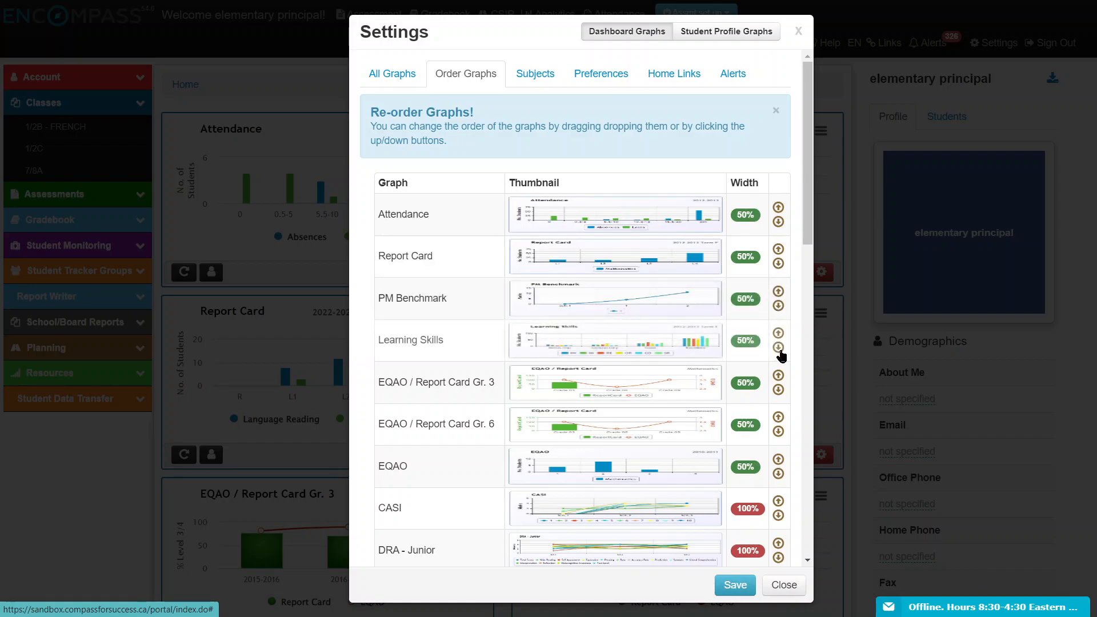
left_click(778, 347)
left_click(778, 389)
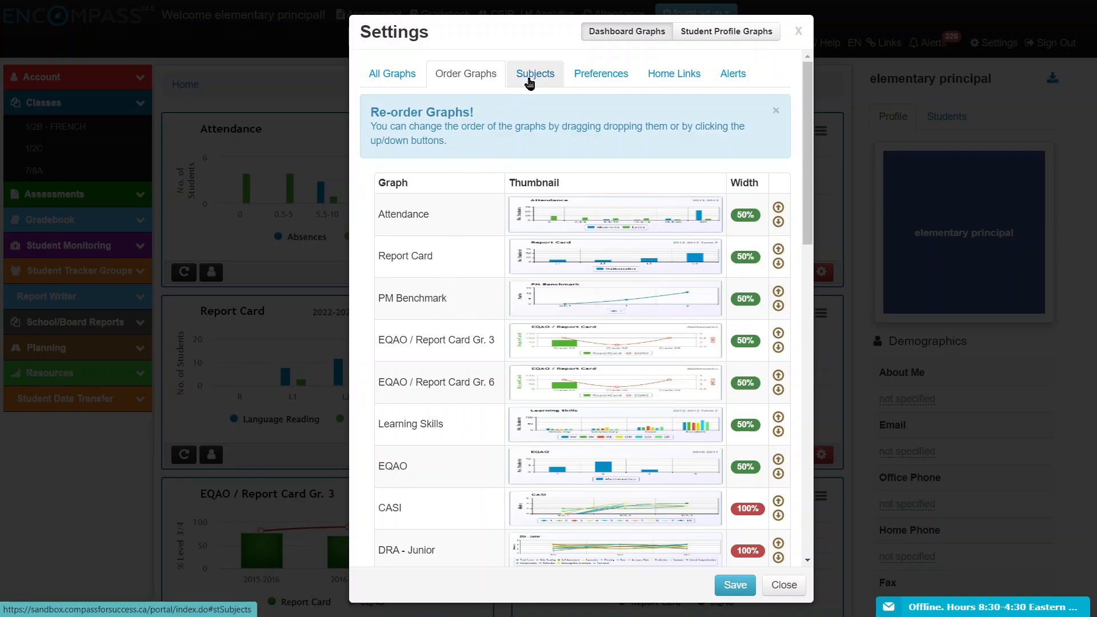
Choose English Reading as the default subject for the Learning Skills graph
left_click(529, 83)
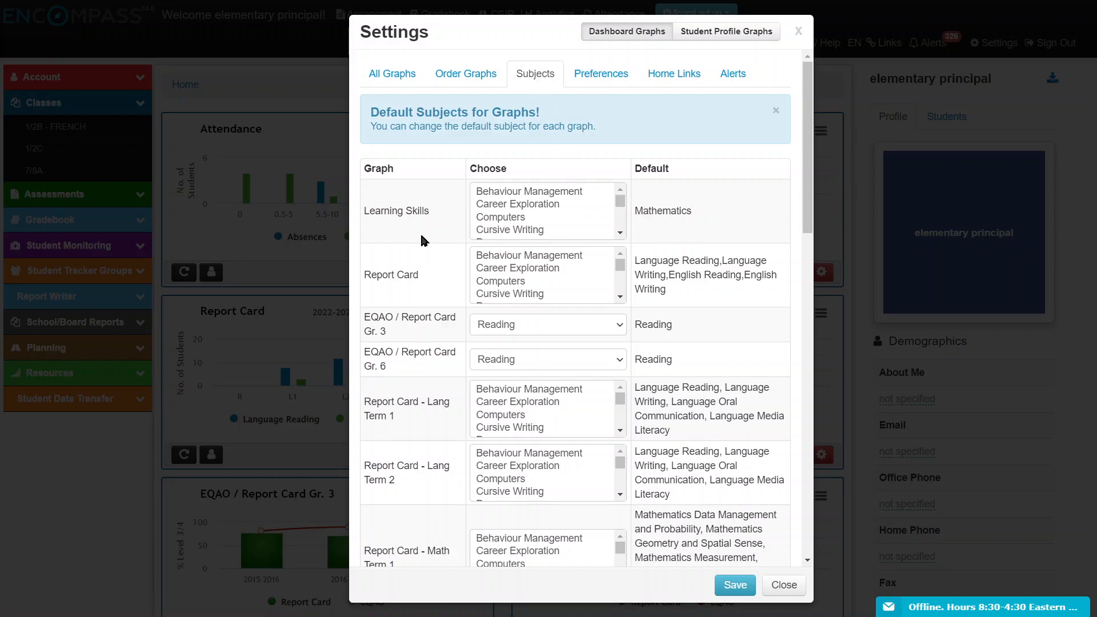
left_click(615, 211)
scroll(622, 204, "down", 2)
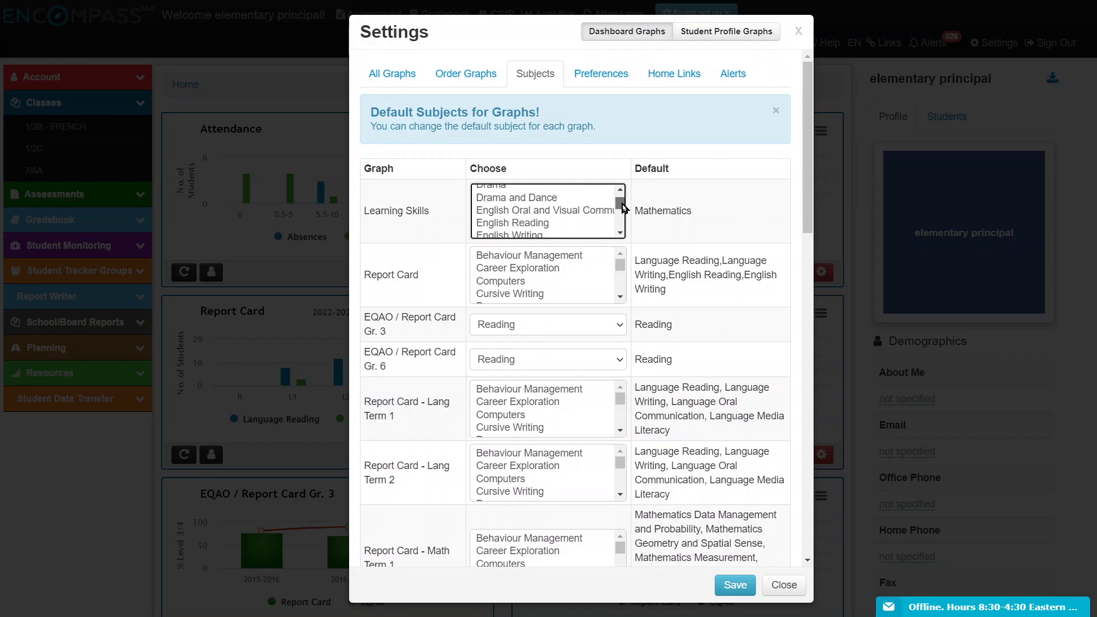
left_click(507, 224)
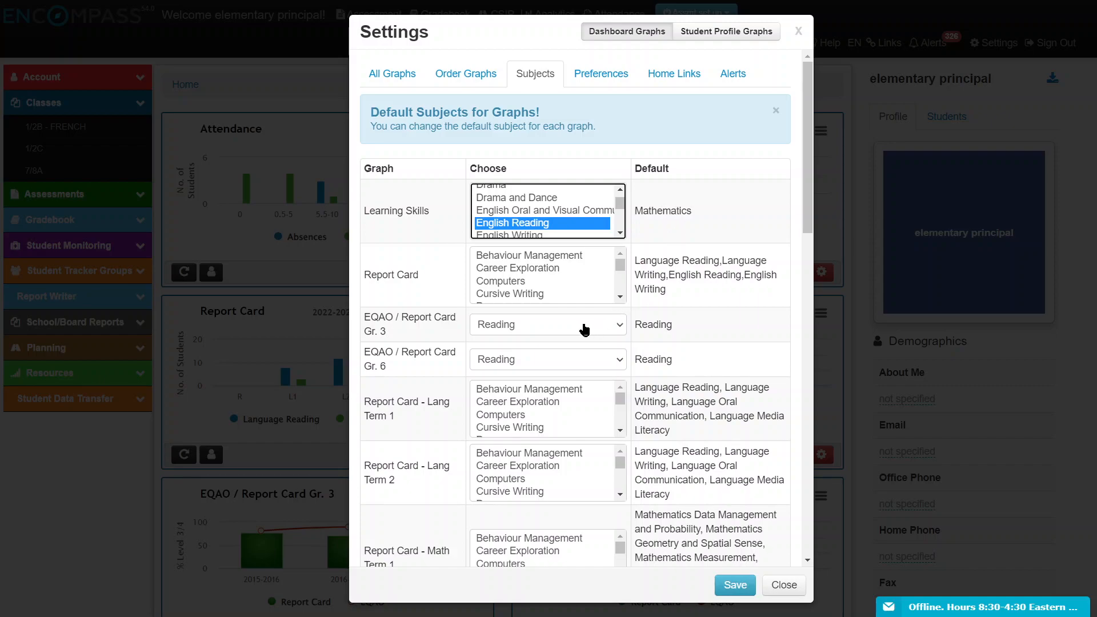
Set the default subject of the EQAO / Report Card Gr. 3 and Gr. 6 graphs to Writing
left_click(538, 330)
left_click(534, 355)
left_click(541, 359)
left_click(527, 391)
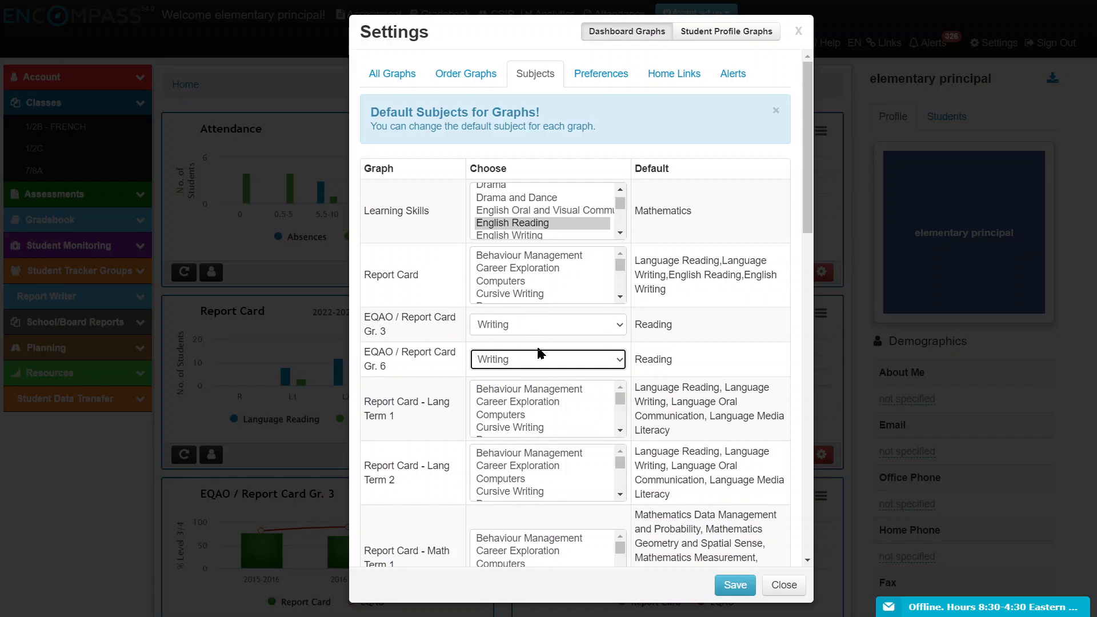
Look through the general preferences, including the Elementary Subject choices, and view the Home Links settings
left_click(593, 80)
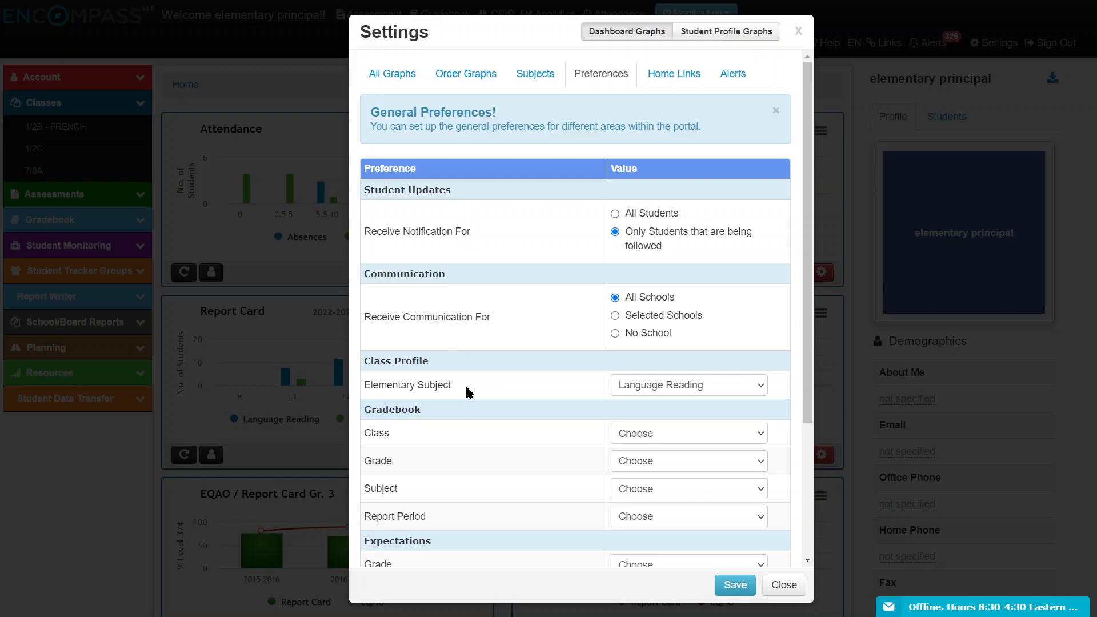
left_click(649, 394)
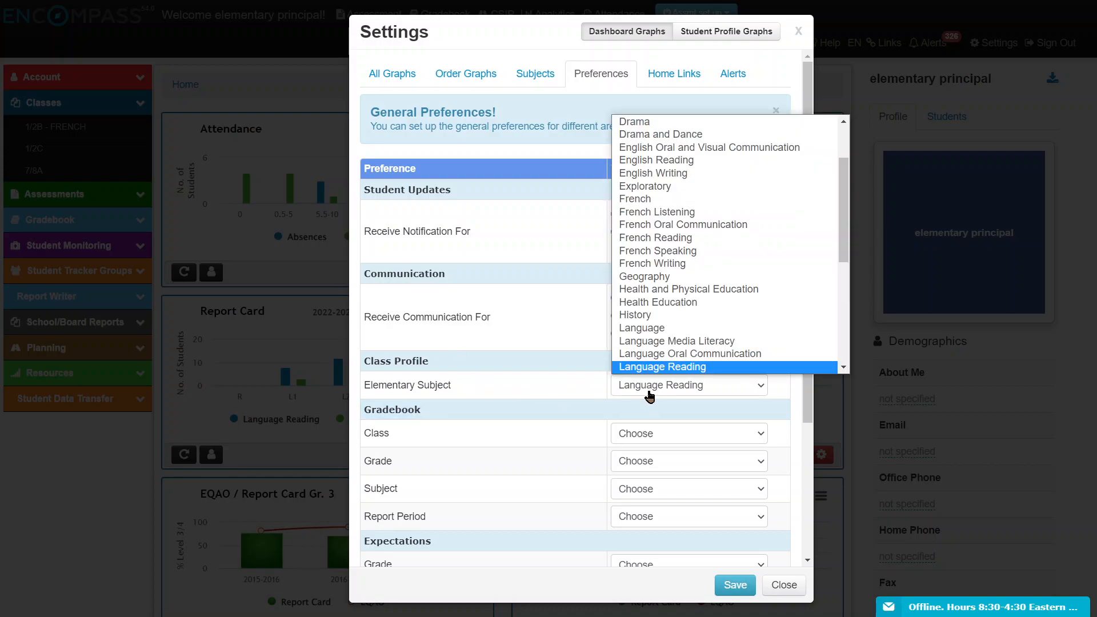
left_click(512, 397)
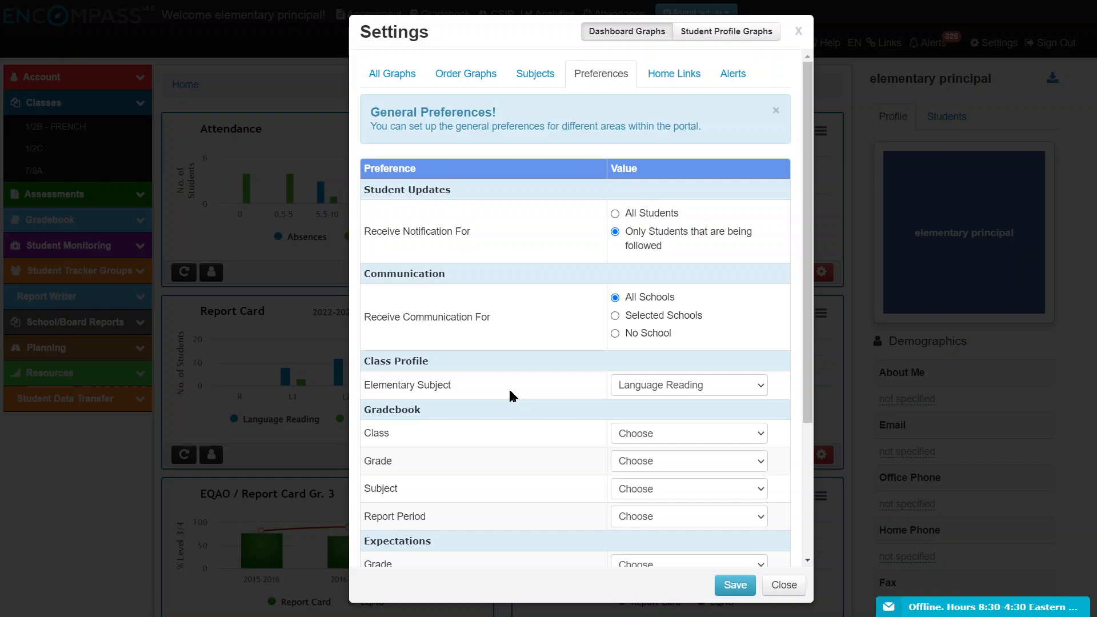
left_click(656, 80)
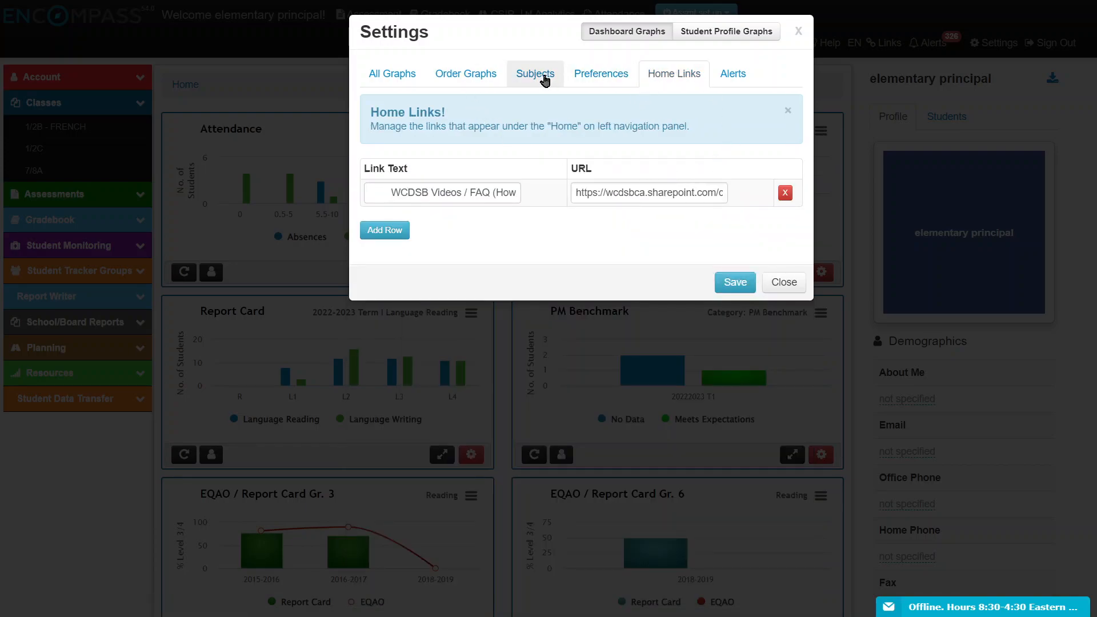
Return to the list of default graphs and save the dashboard settings
left_click(524, 77)
left_click(474, 77)
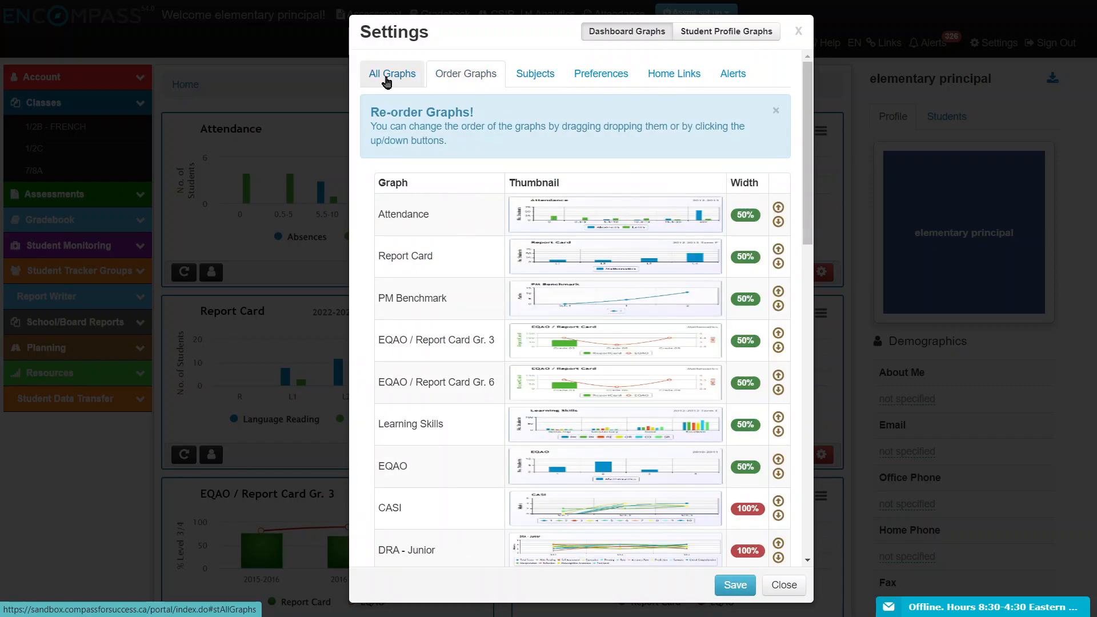
left_click(383, 77)
left_click(734, 585)
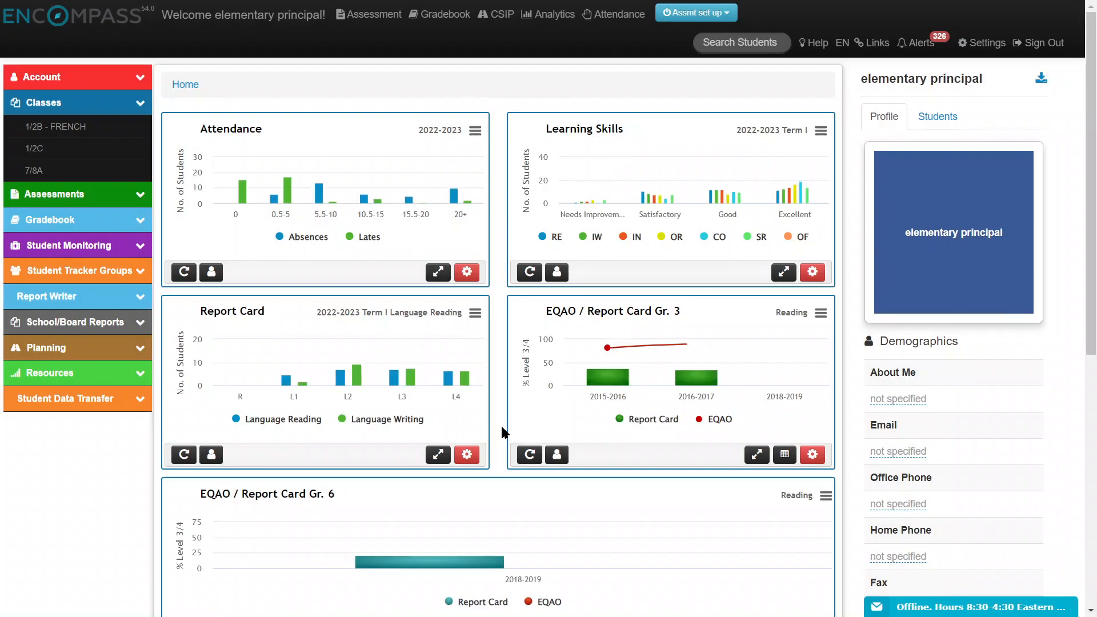